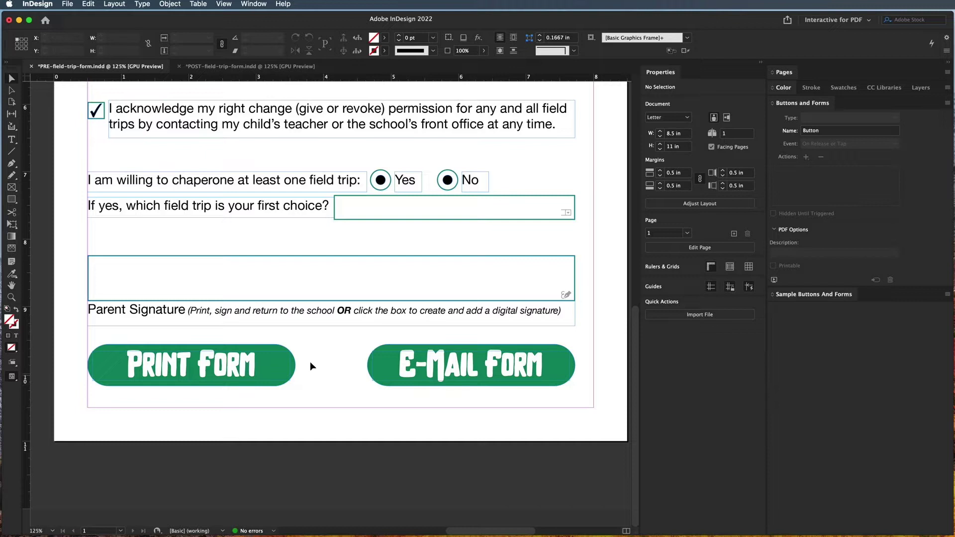
Group the Print Form shape and its text into a single object
click(261, 358)
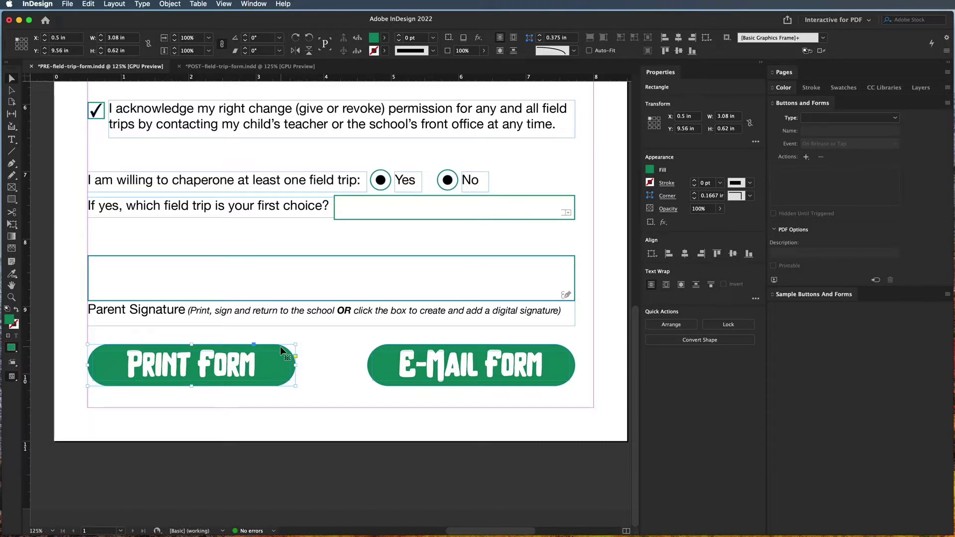
click(320, 365)
scroll(320, 365, up, 10)
scroll(322, 368, down, 8)
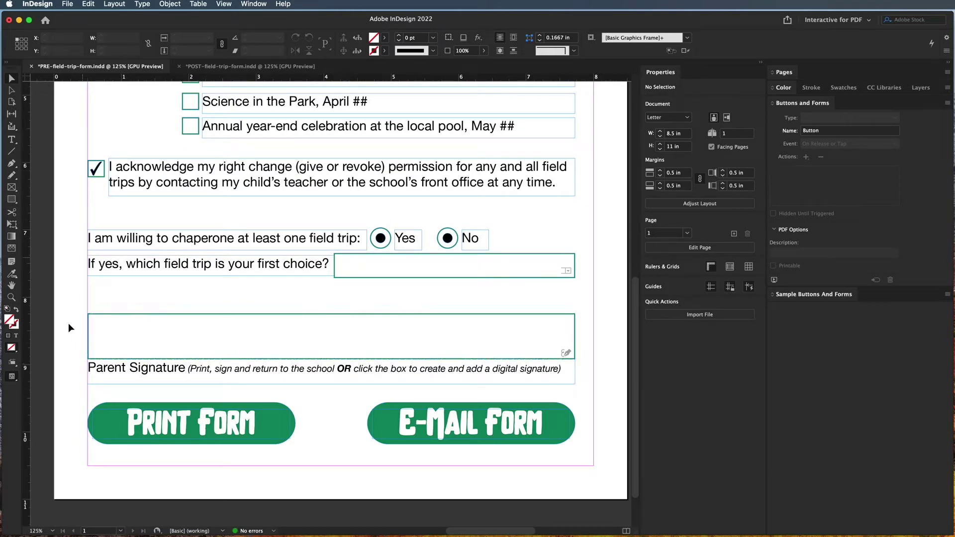
scroll(290, 189, up, 3)
scroll(289, 193, down, 3)
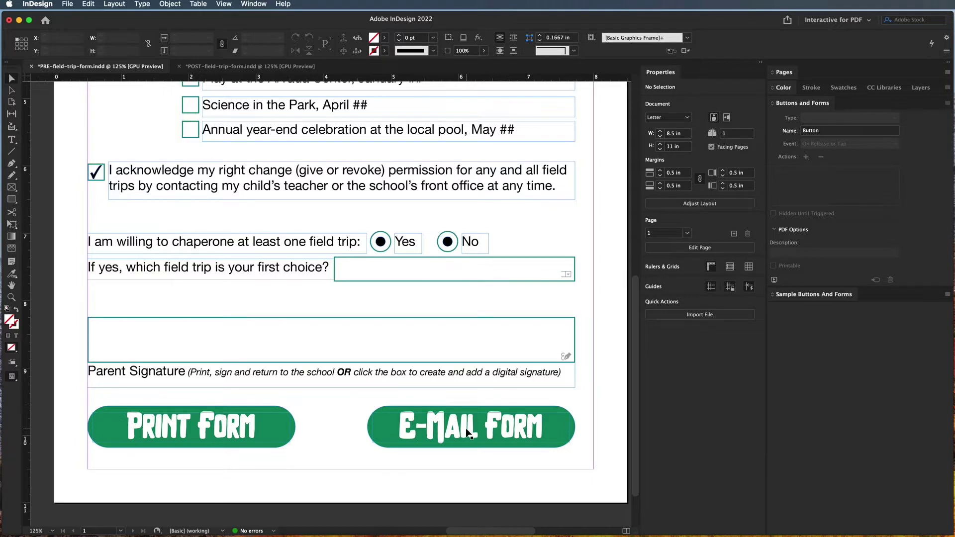
click(263, 423)
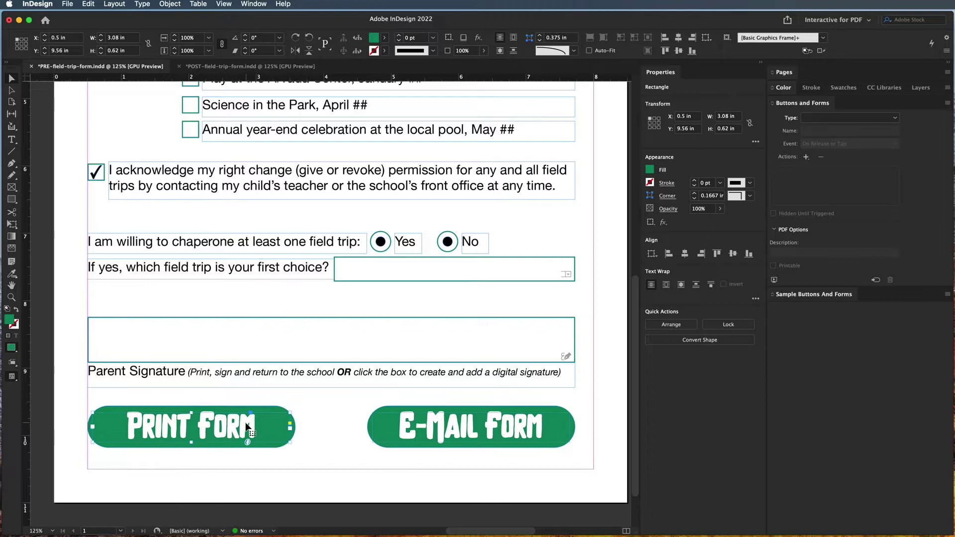
click(326, 416)
drag(240, 435, 151, 459)
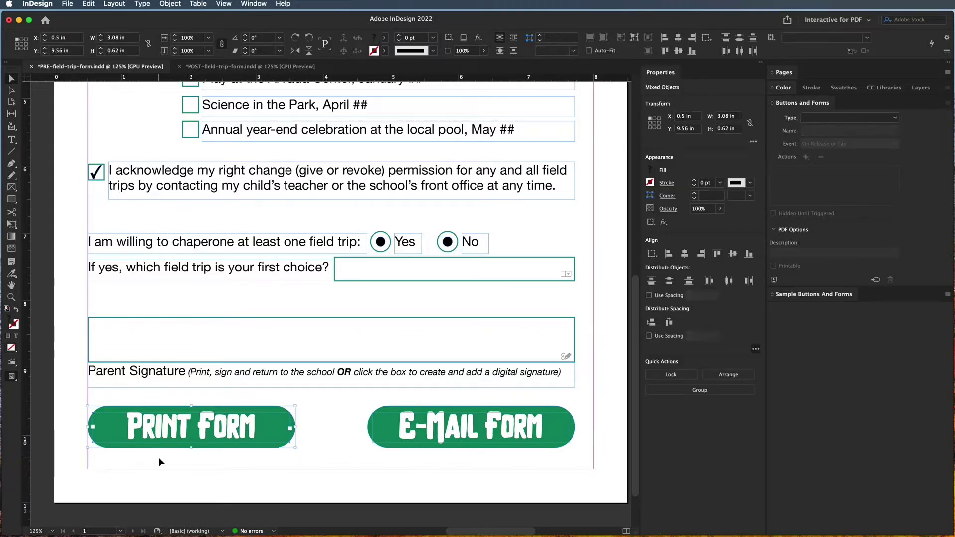
right_click(180, 432)
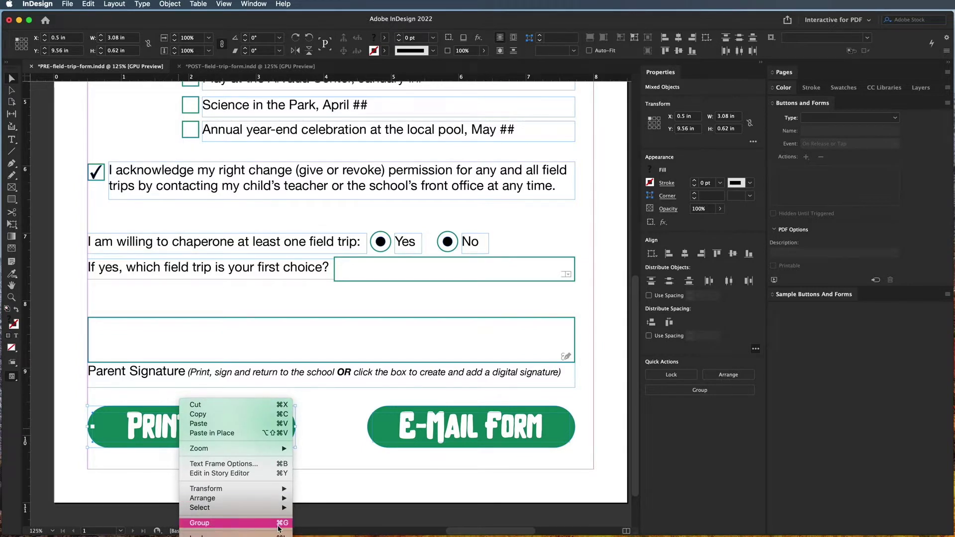
click(280, 523)
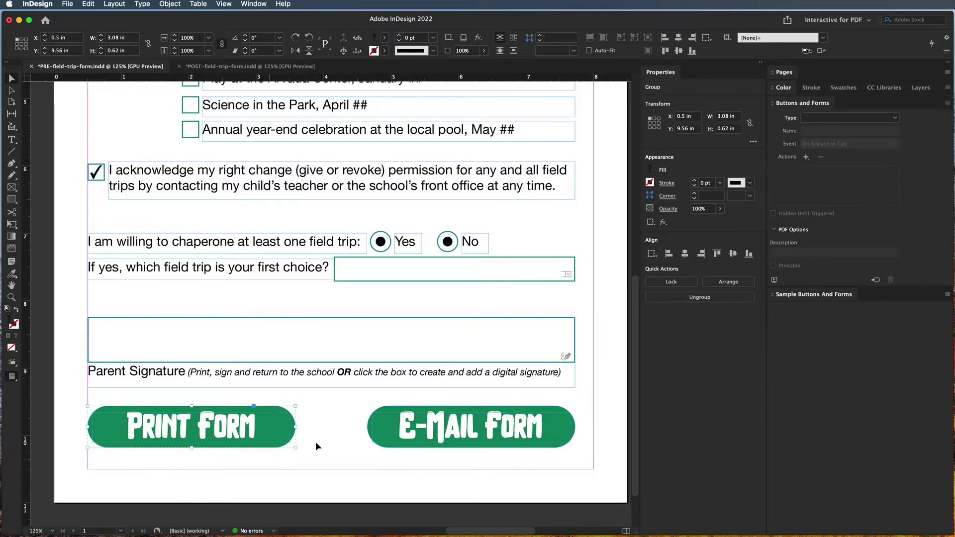
Convert the group into a button named 'Print Button'
click(822, 120)
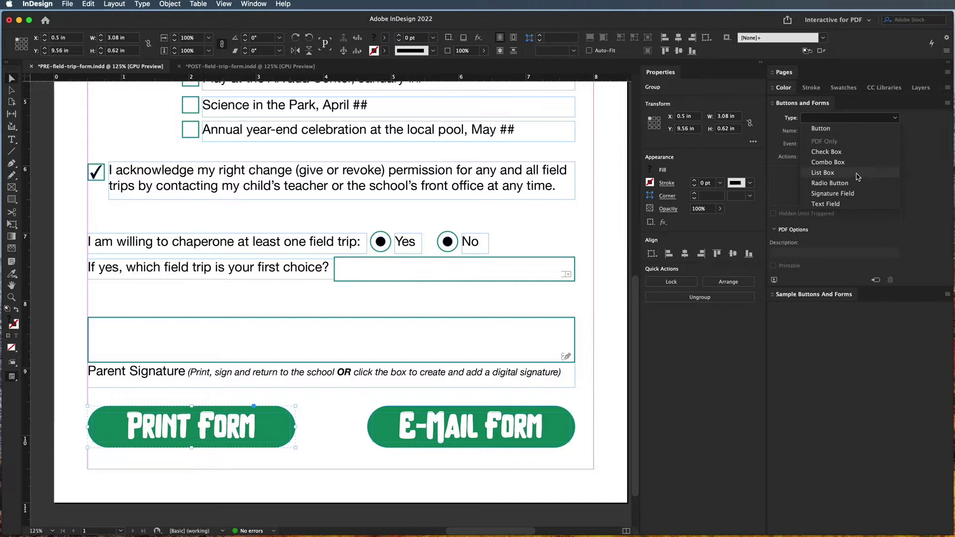
click(831, 128)
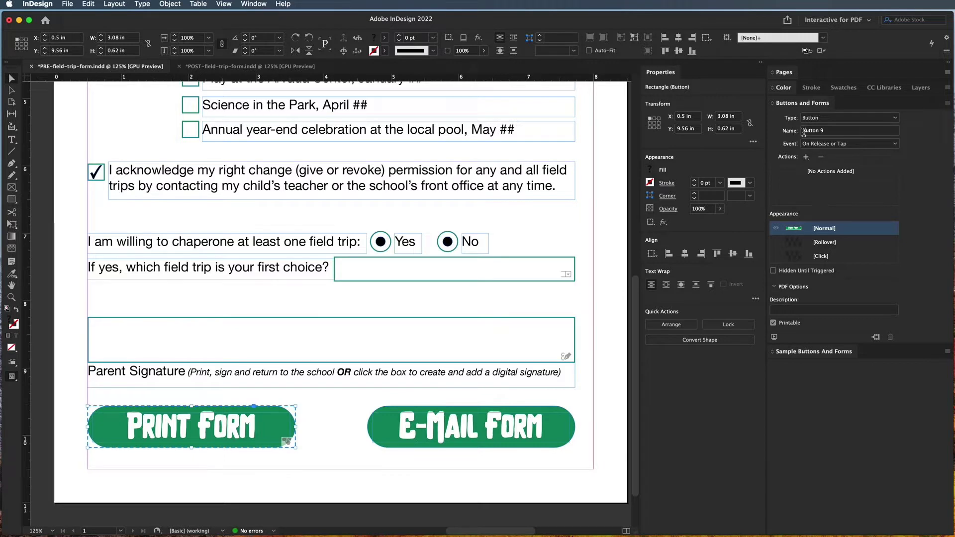
click(834, 130)
drag(834, 131, 761, 133)
text(Prin)
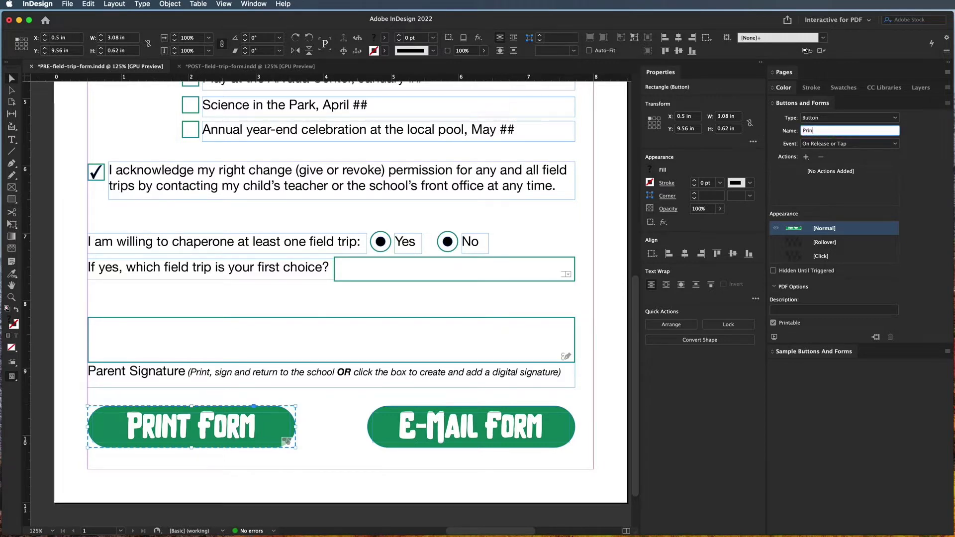
text(t Button)
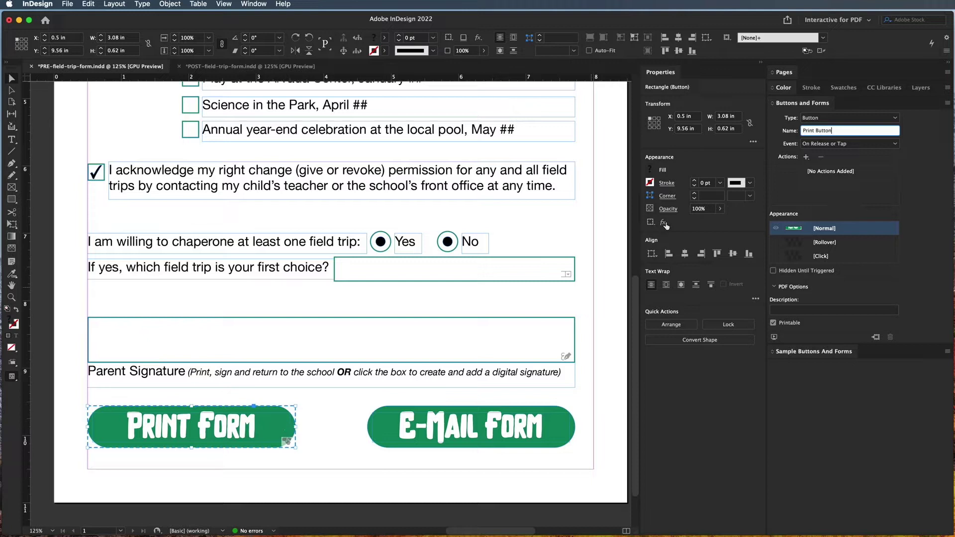
Add a Print Form action to the Print Button from the actions list
click(805, 157)
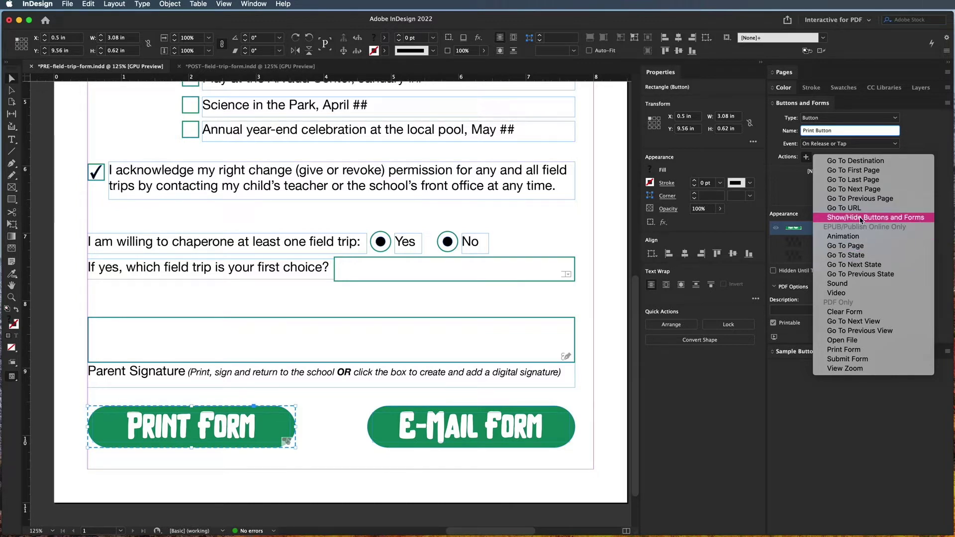
click(208, 222)
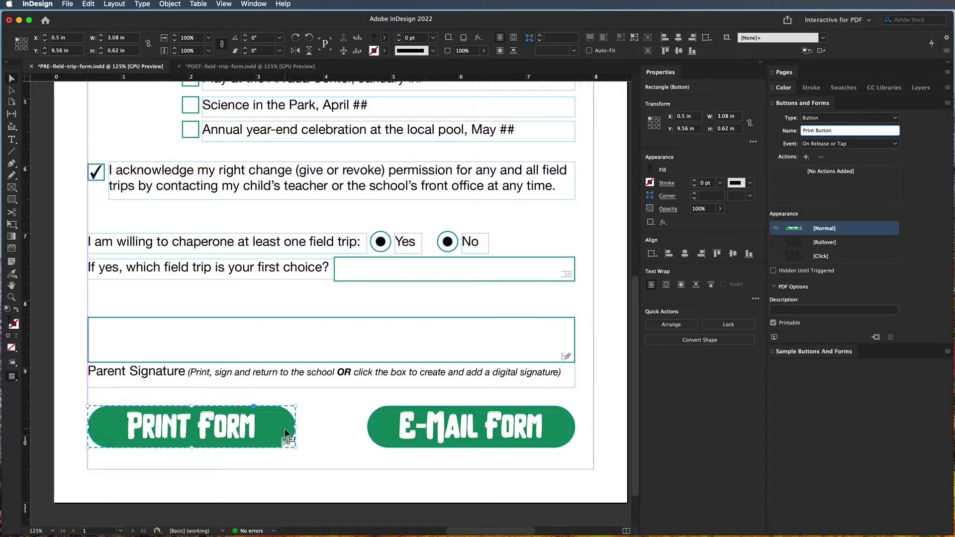
click(806, 157)
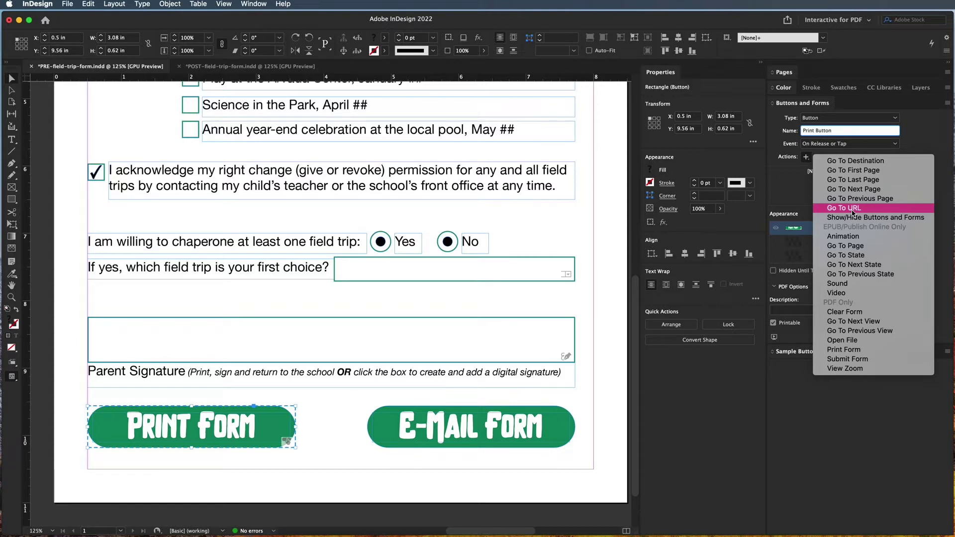
click(854, 351)
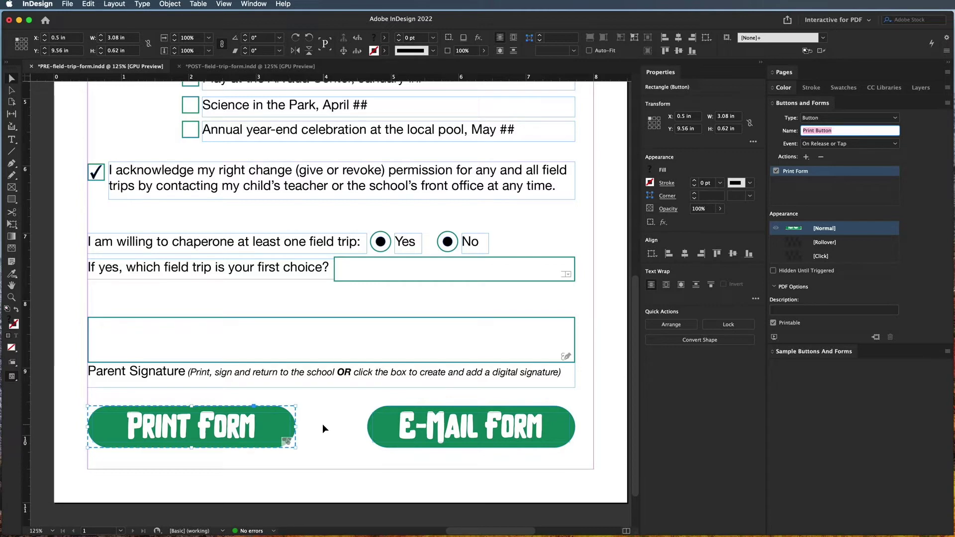
Give the zoomed-in Print Button a [Rollover] state with an orange rectangle fill
key(super+equal)
key(super+equal)
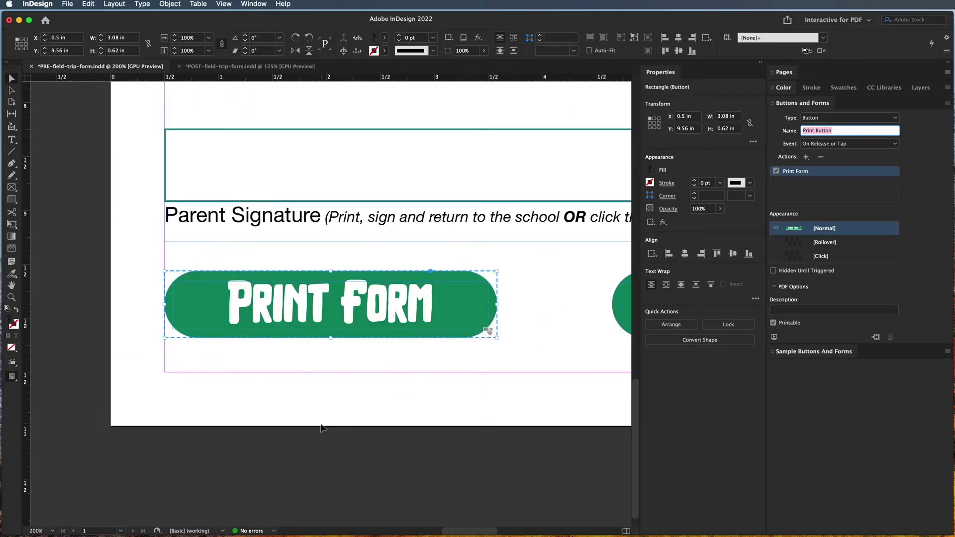
click(474, 284)
click(833, 244)
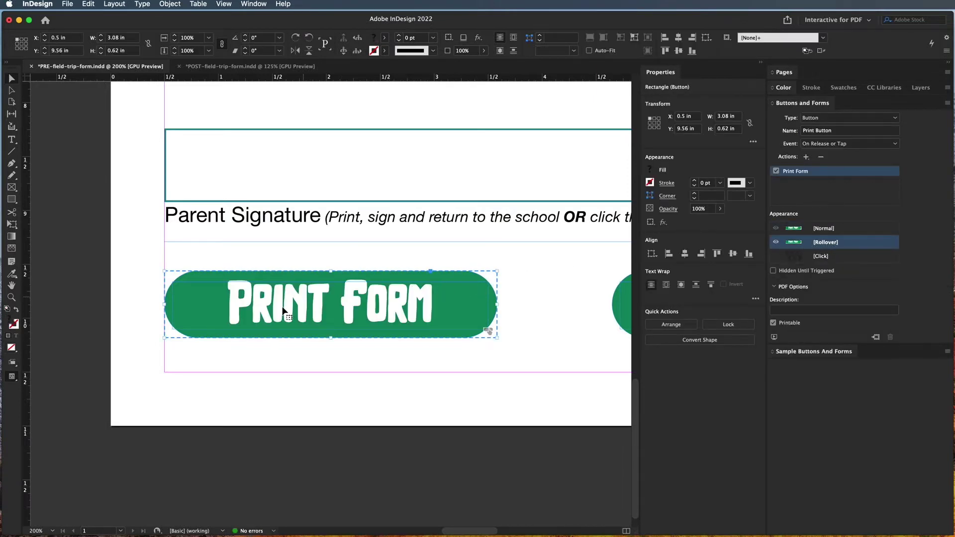
click(467, 276)
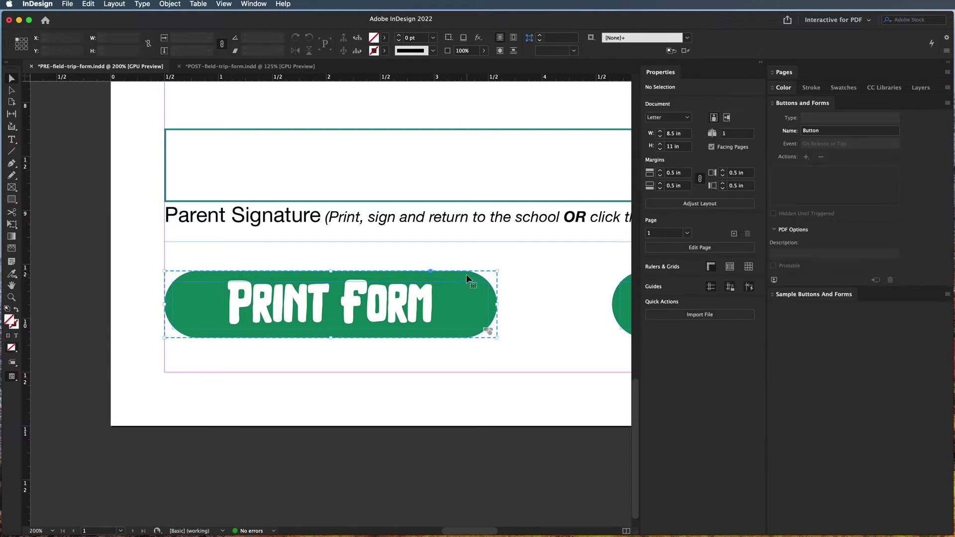
double_click(465, 276)
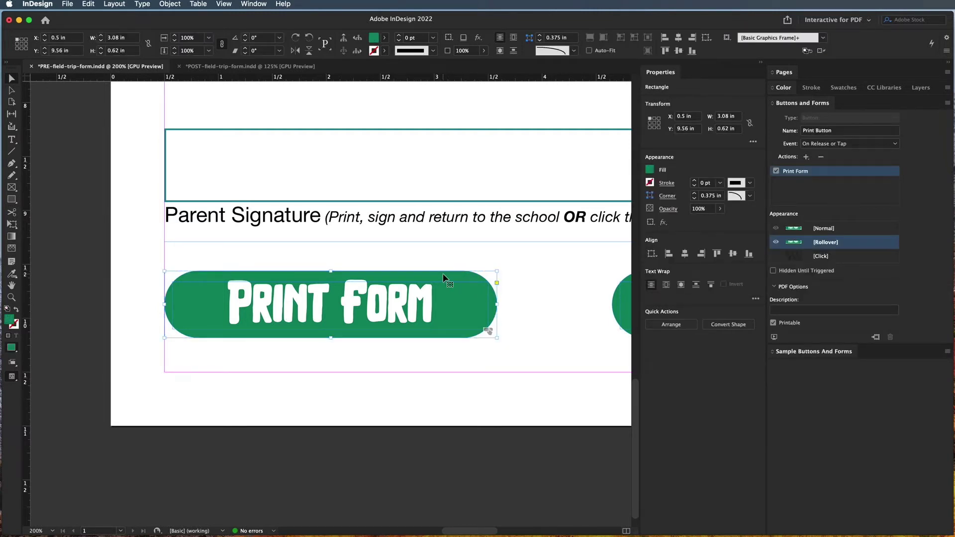
click(650, 170)
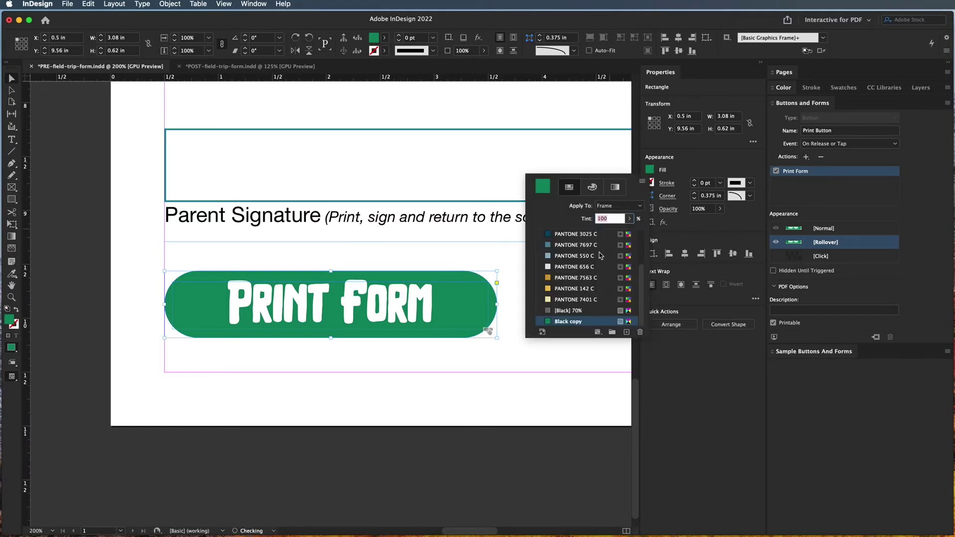
click(559, 281)
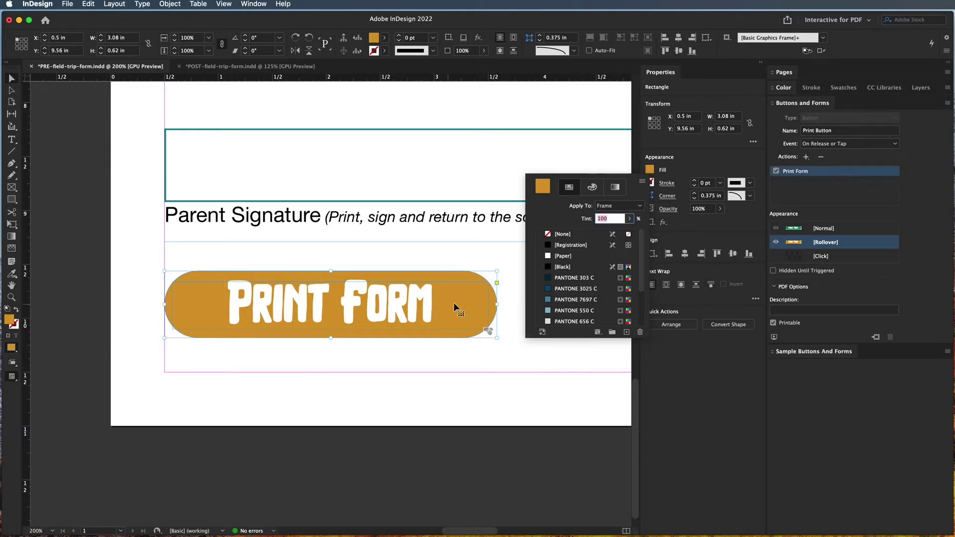
click(507, 307)
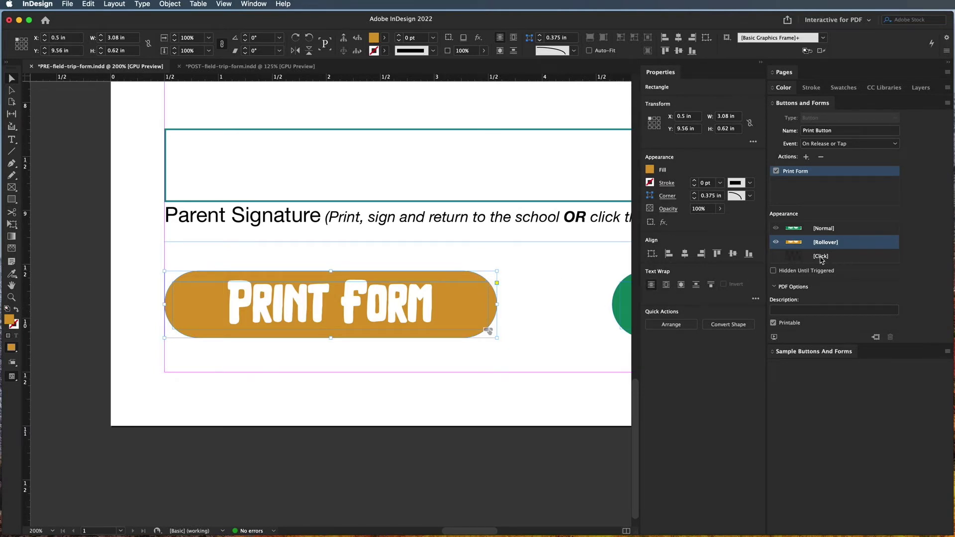
Fill the Print Button's [Click] state rectangle with dark blue PANTONE 3025 C
click(821, 256)
click(546, 269)
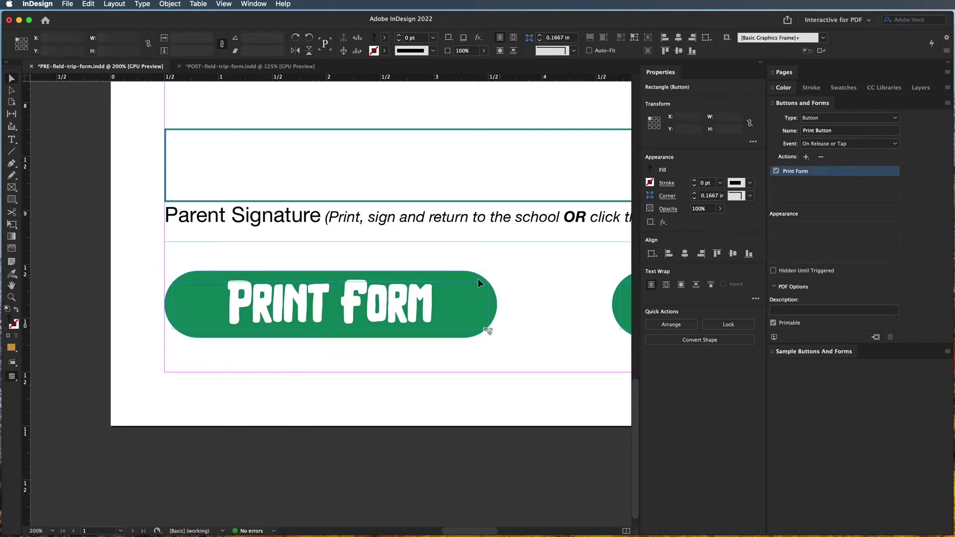
click(470, 277)
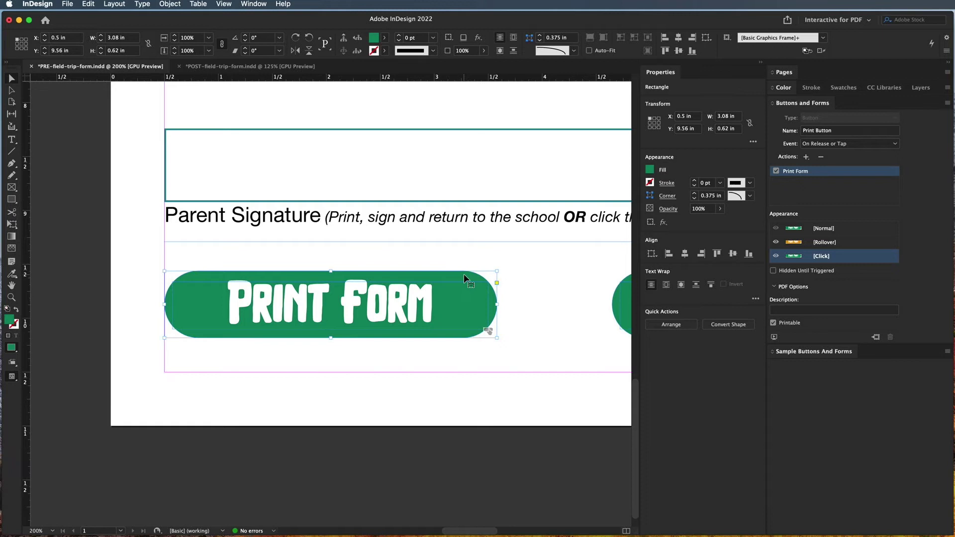
click(649, 170)
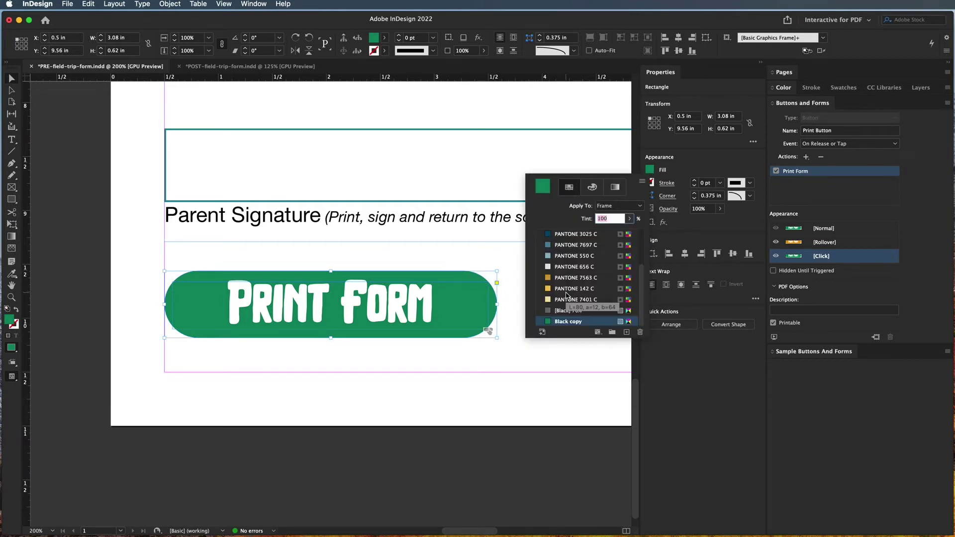
click(559, 246)
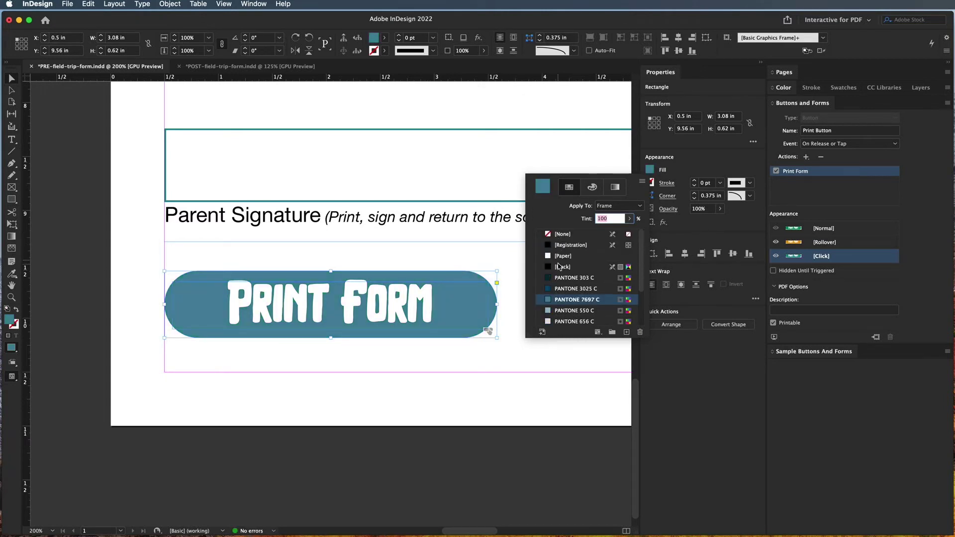
click(574, 288)
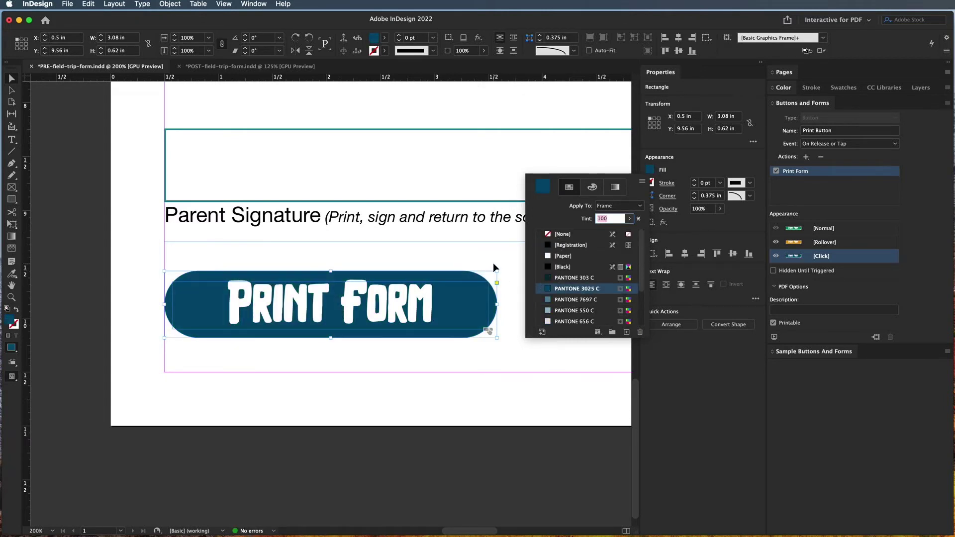
click(518, 303)
Group the E-Mail Form shape and its text into a single object
scroll(520, 306, right, 5)
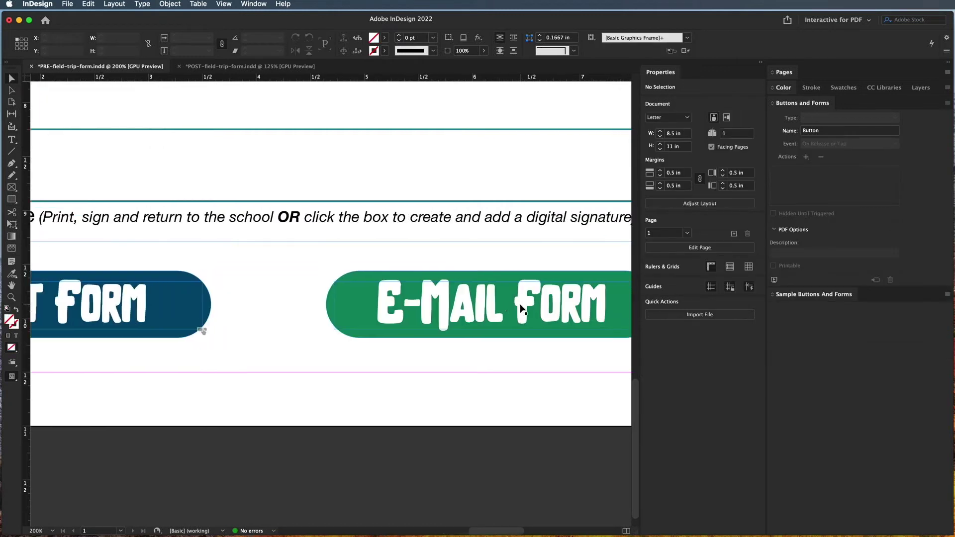
scroll(520, 309, right, 3)
scroll(527, 307, left, 1)
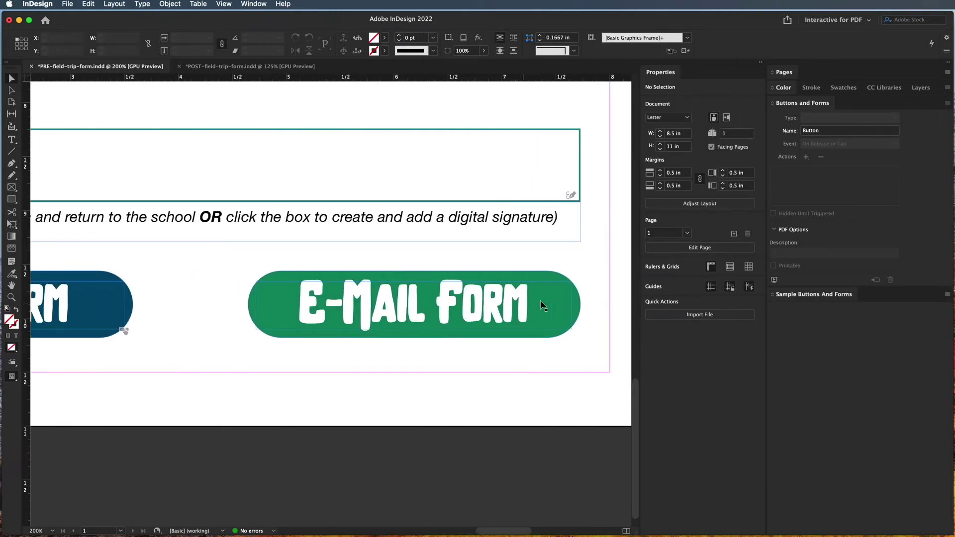
click(291, 296)
drag(226, 270, 449, 347)
right_click(407, 324)
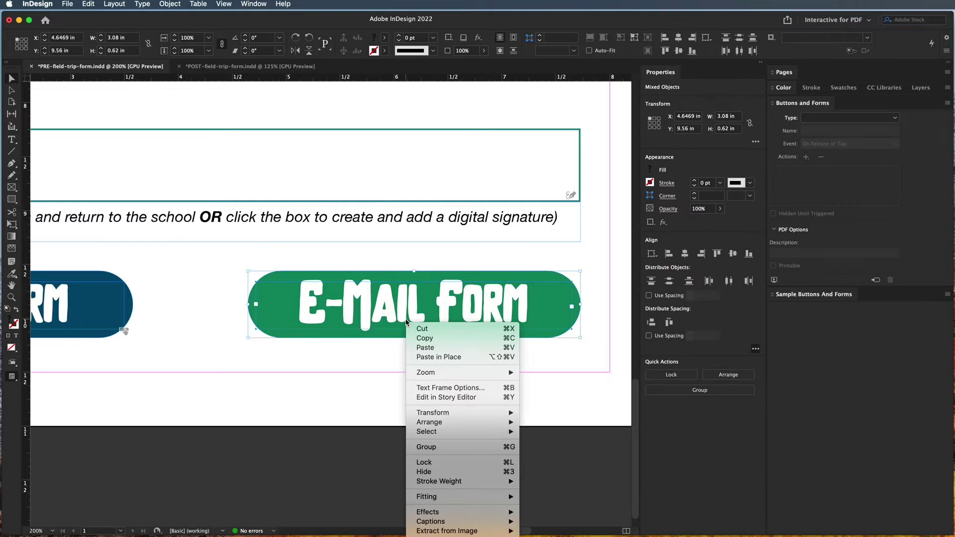
click(461, 448)
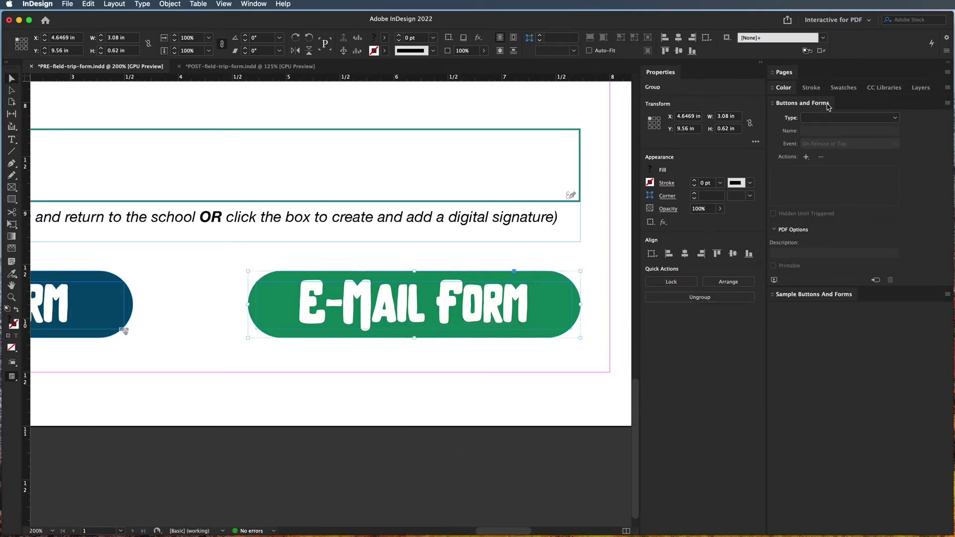
Convert the group into a button named 'Submit Button'
click(822, 118)
click(820, 128)
triple_click(823, 131)
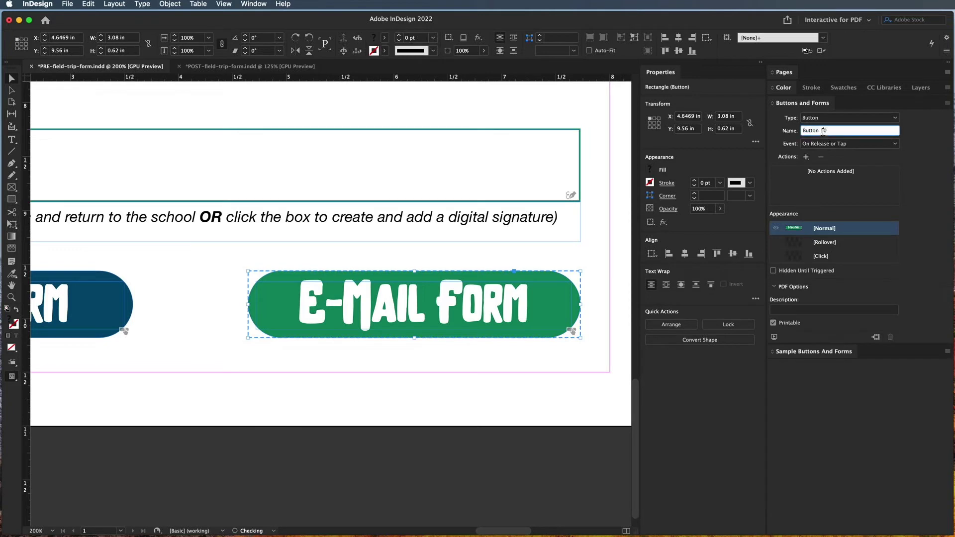
text(Submit Button)
click(806, 157)
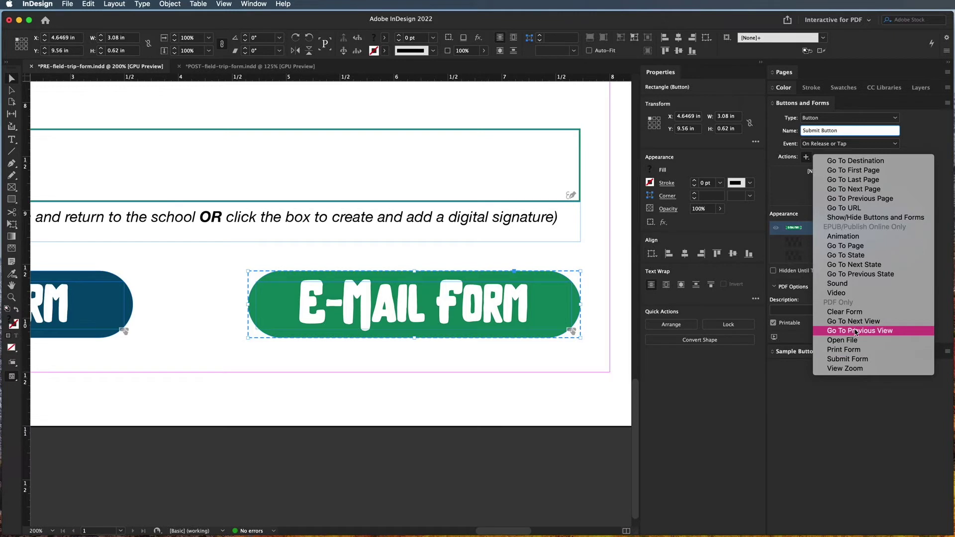
Add a Submit Form action and begin entering the class e-mail address as its URL
click(852, 359)
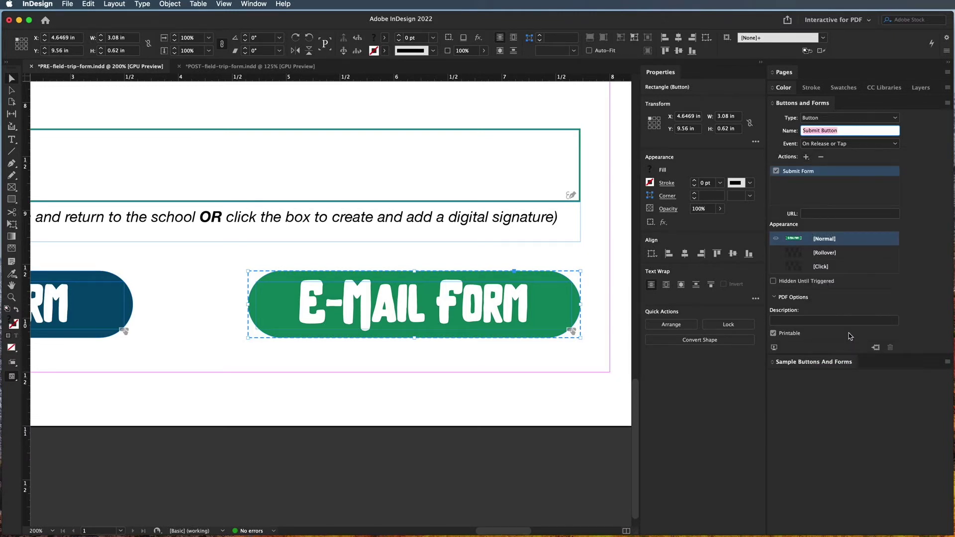
click(813, 214)
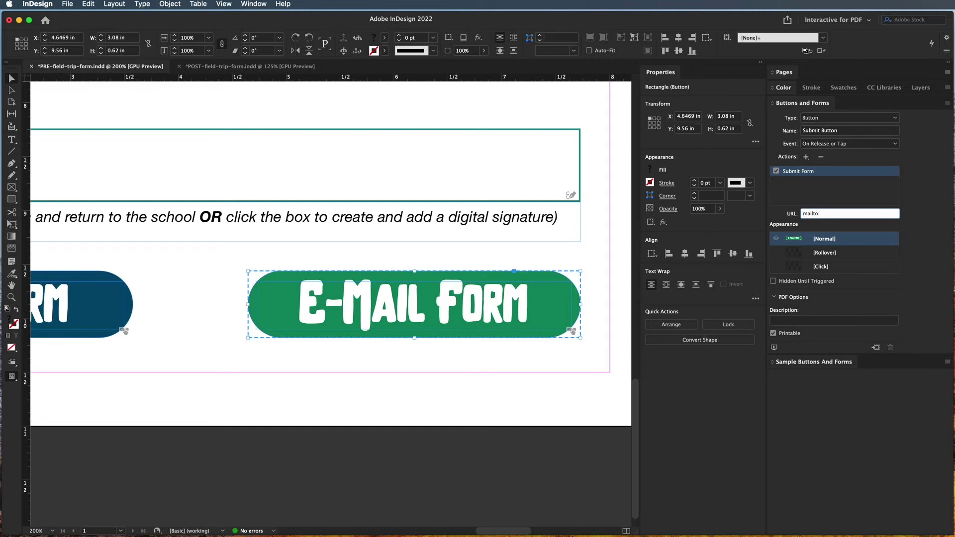
drag(820, 214, 911, 220)
click(810, 213)
drag(821, 214, 885, 214)
click(885, 214)
Fill the Submit Button's [Rollover] state rectangle with ochre
click(805, 255)
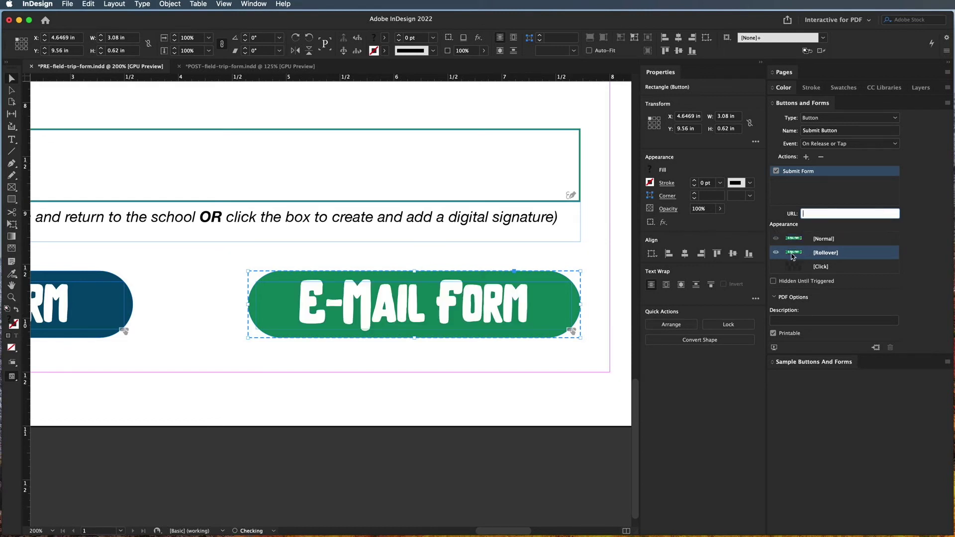
click(587, 263)
click(559, 276)
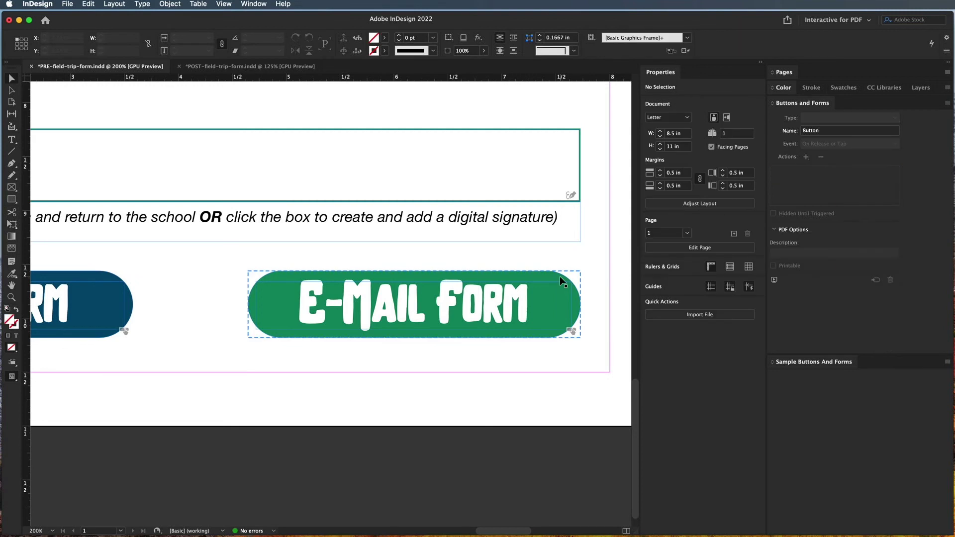
click(771, 256)
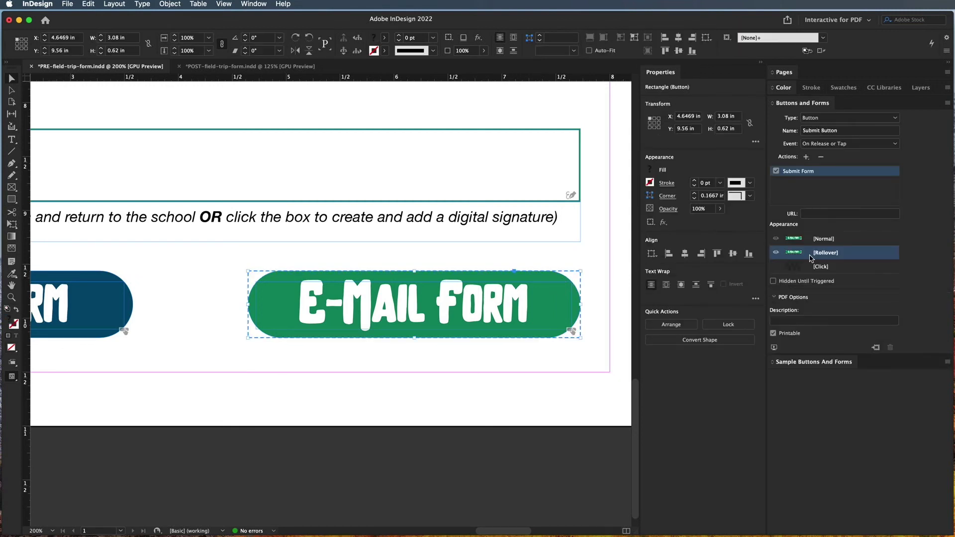
double_click(553, 276)
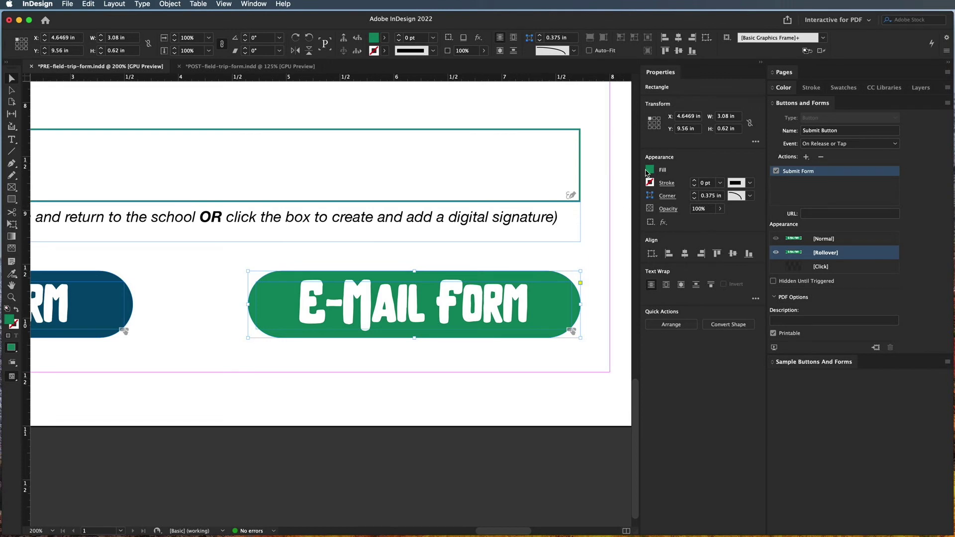
click(649, 169)
click(564, 277)
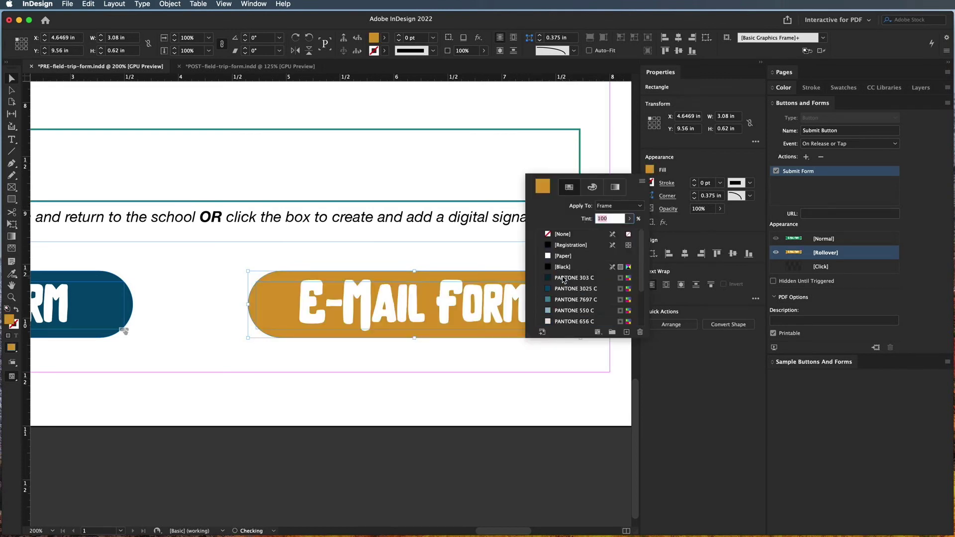
Fill the Submit Button's [Click] state rectangle with dark blue PANTONE 3025 C
click(826, 267)
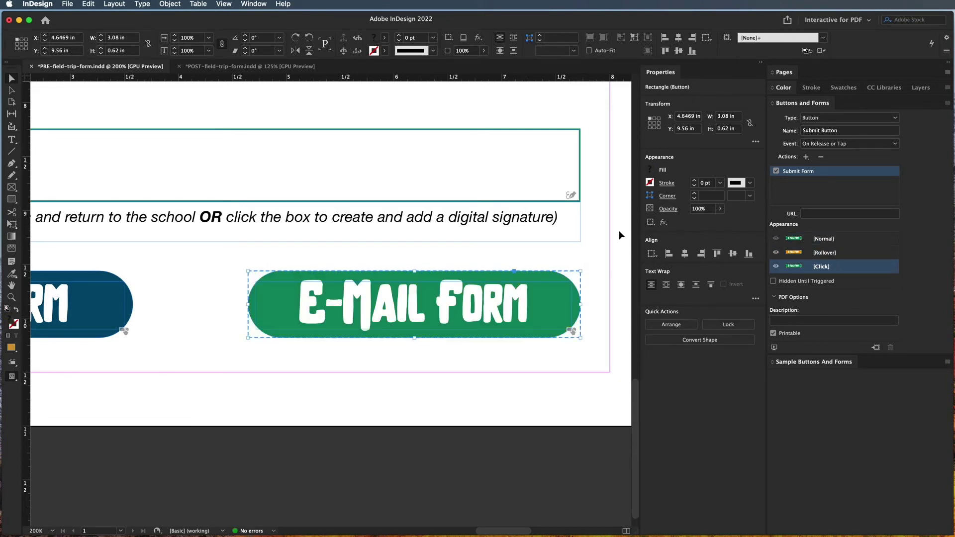
double_click(556, 277)
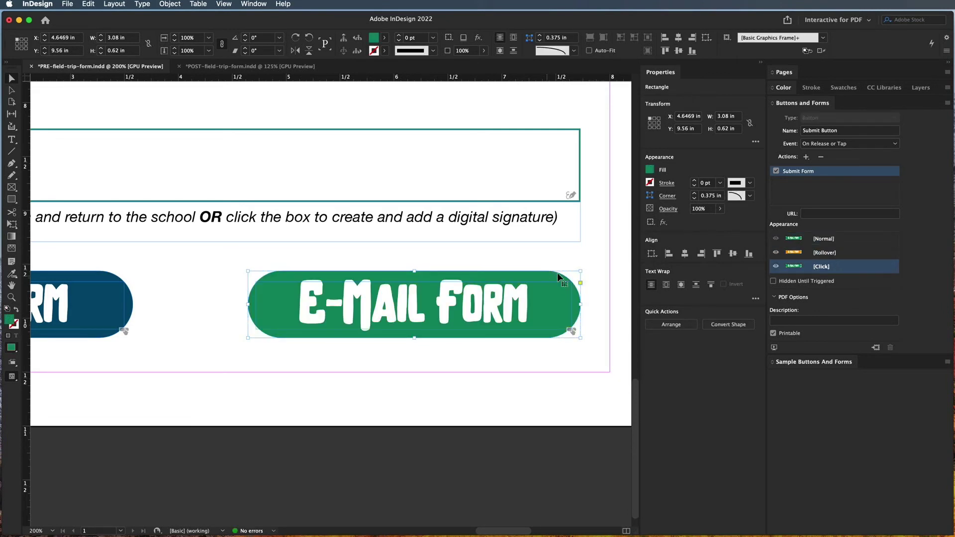
click(649, 170)
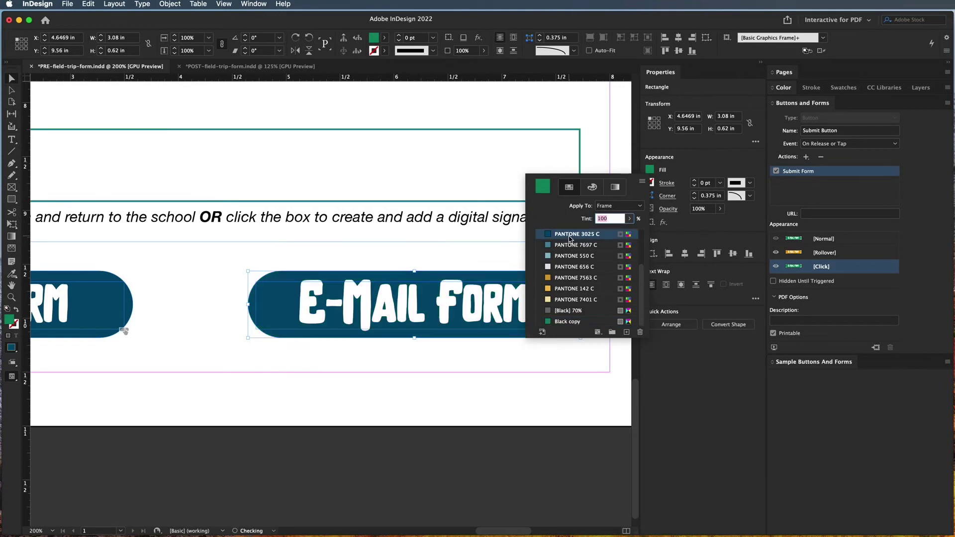
key(super+z)
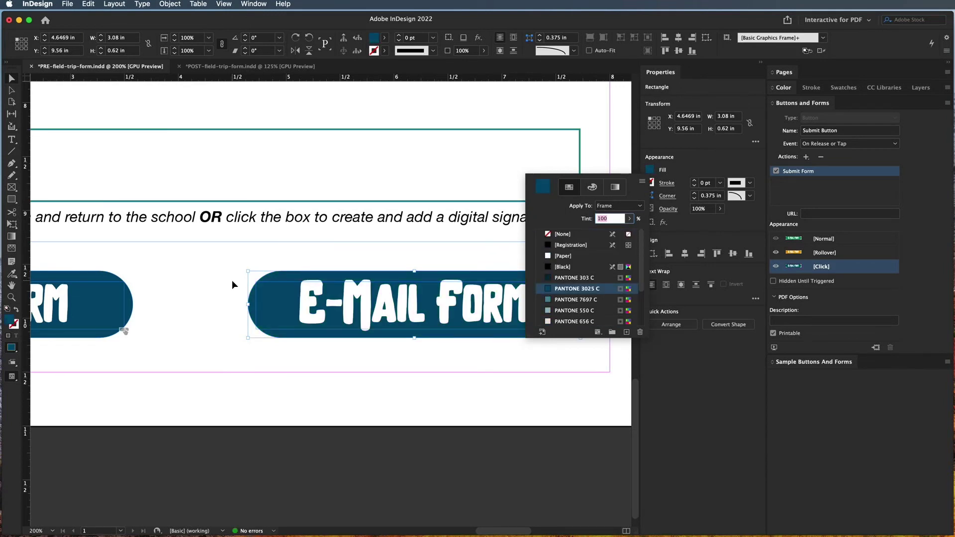
click(232, 285)
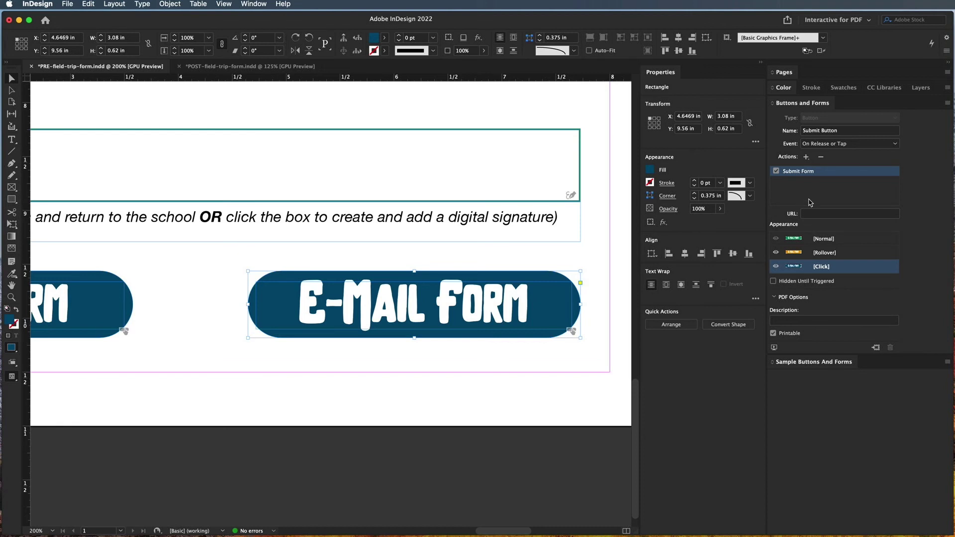
Reselect the E-Mail Form button and preview its Normal, Rollover and Click states
click(504, 391)
click(531, 298)
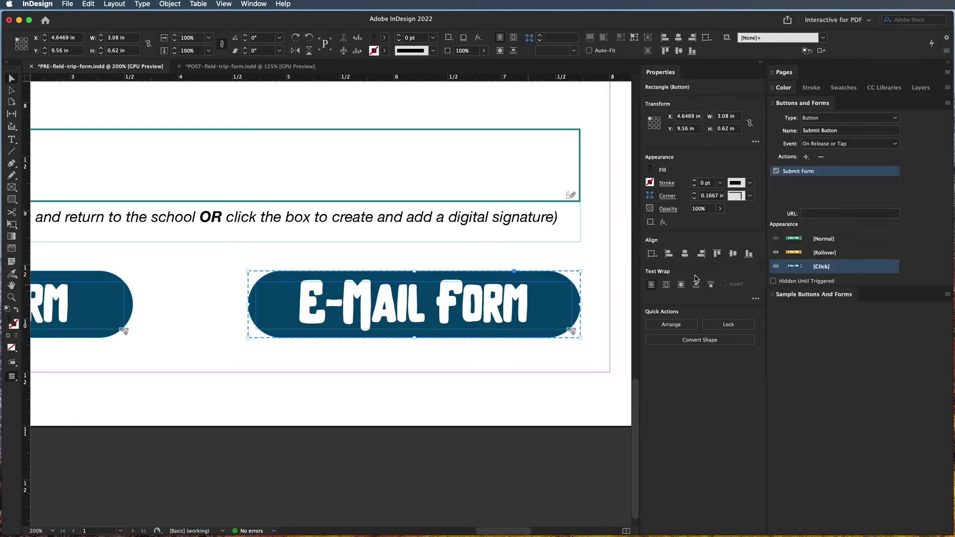
click(828, 241)
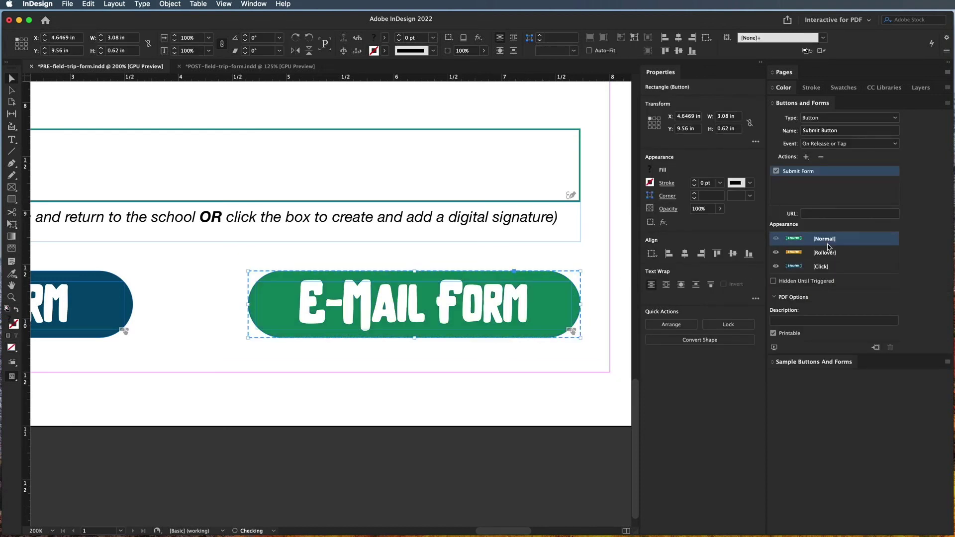
click(828, 252)
click(828, 267)
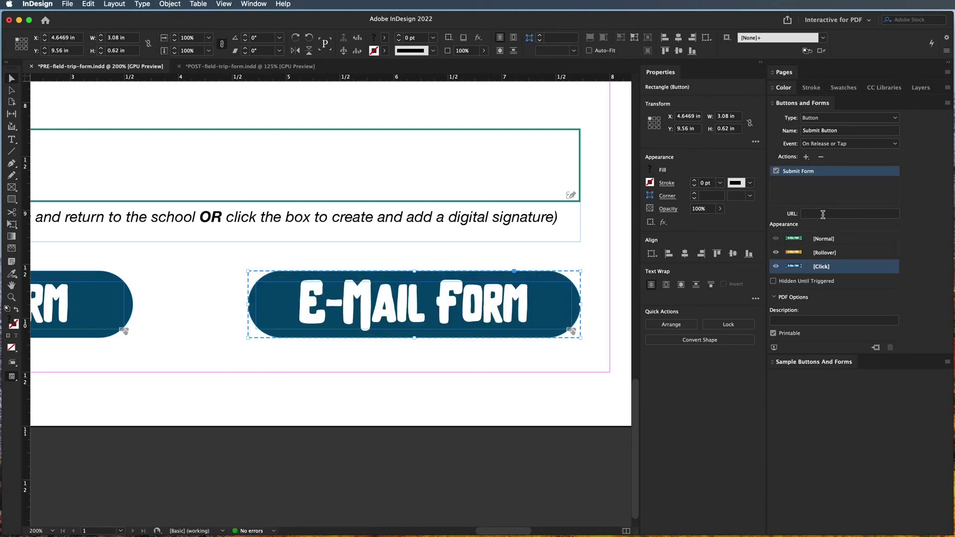
click(822, 241)
Set the Submit Form URL to a mailto: link for the class e-mail address
click(818, 214)
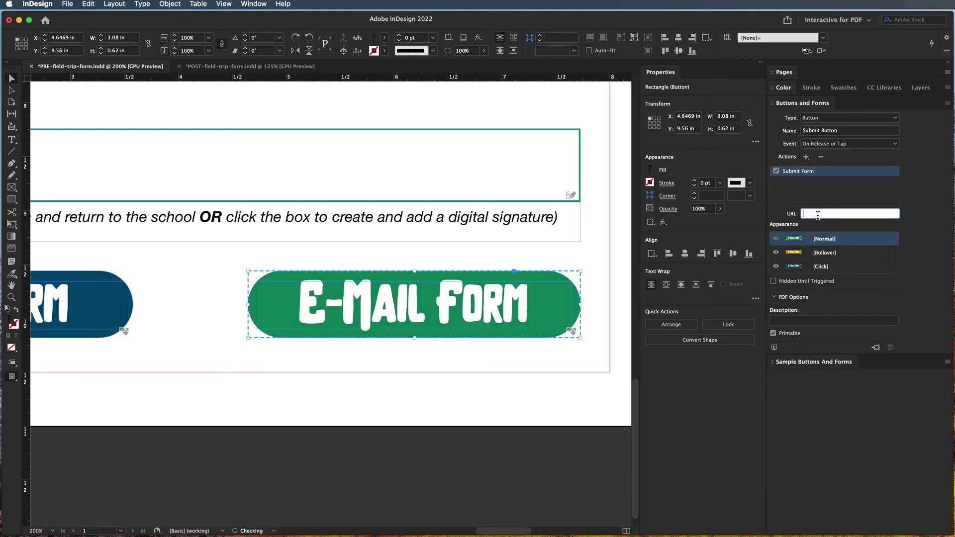
text(mailto)
key(Return)
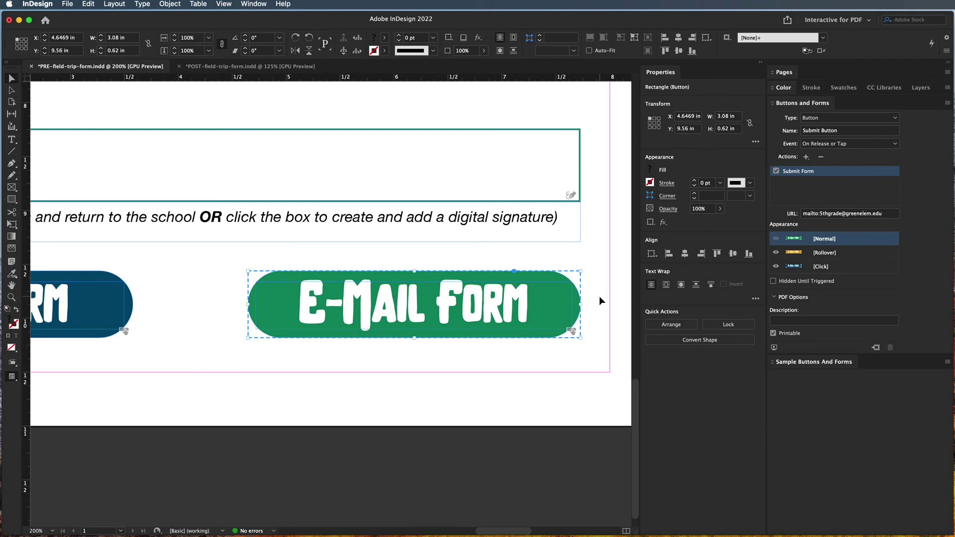
Set the button's PDF description to 'Click to send by email to' the class e-mail address
click(797, 321)
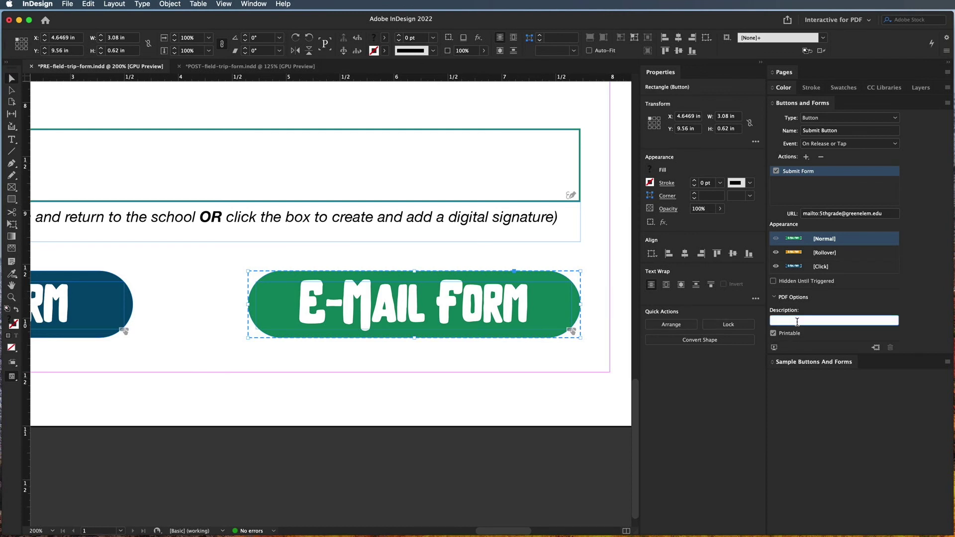
text(click to)
key(BackSpace)
key(BackSpace)
key(BackSpace)
key(BackSpace)
key(BackSpace)
key(BackSpace)
Deselect, zoom out and pan up to show the form with both buttons
click(406, 386)
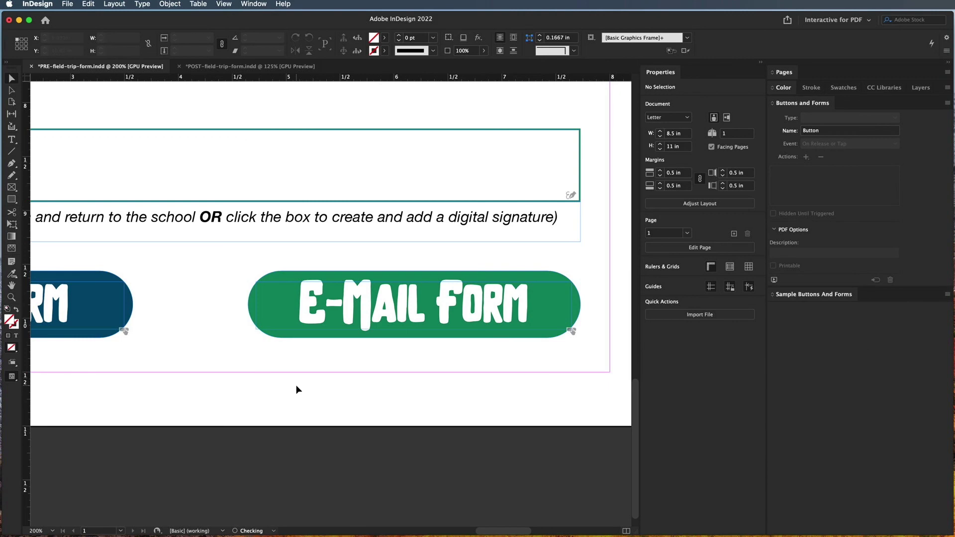
key(super+minus)
key(super+minus)
key(super+minus)
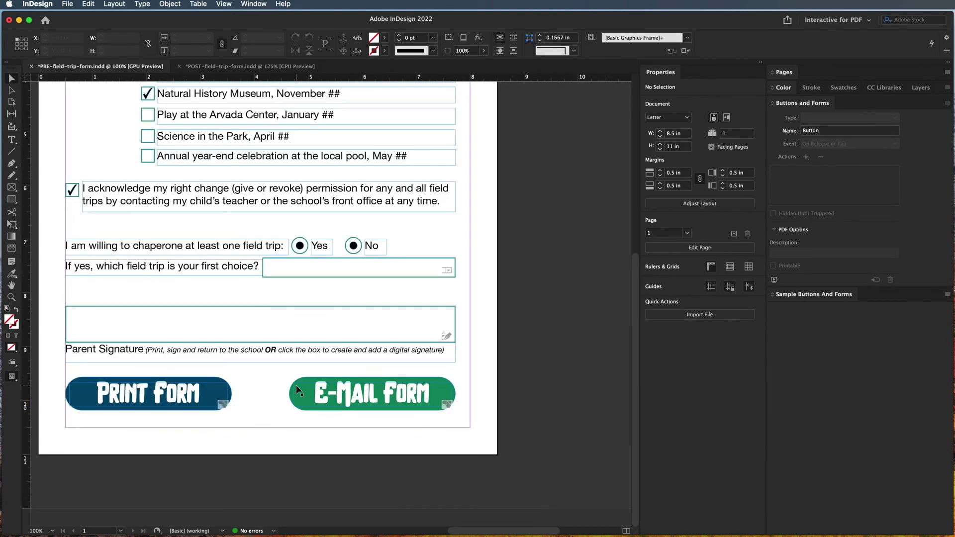
drag(297, 385, 386, 446)
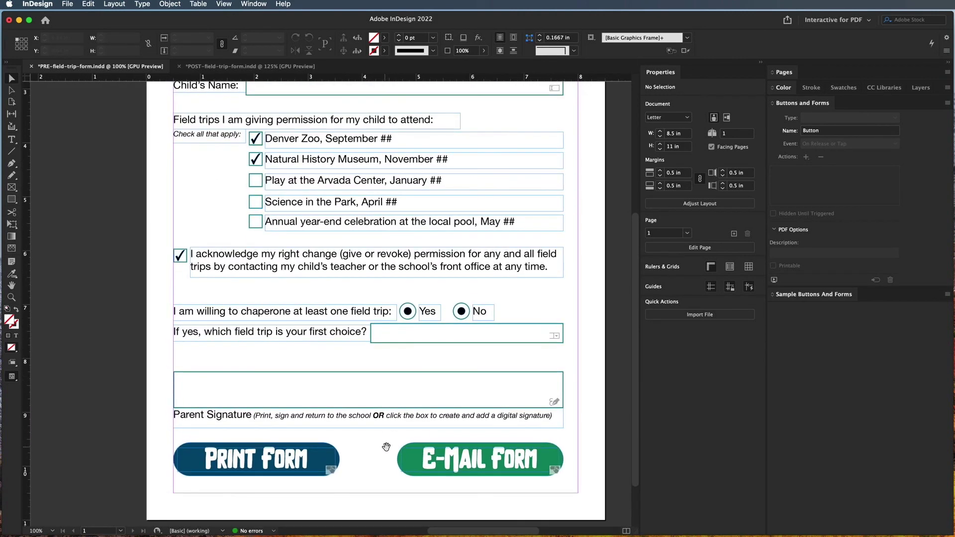